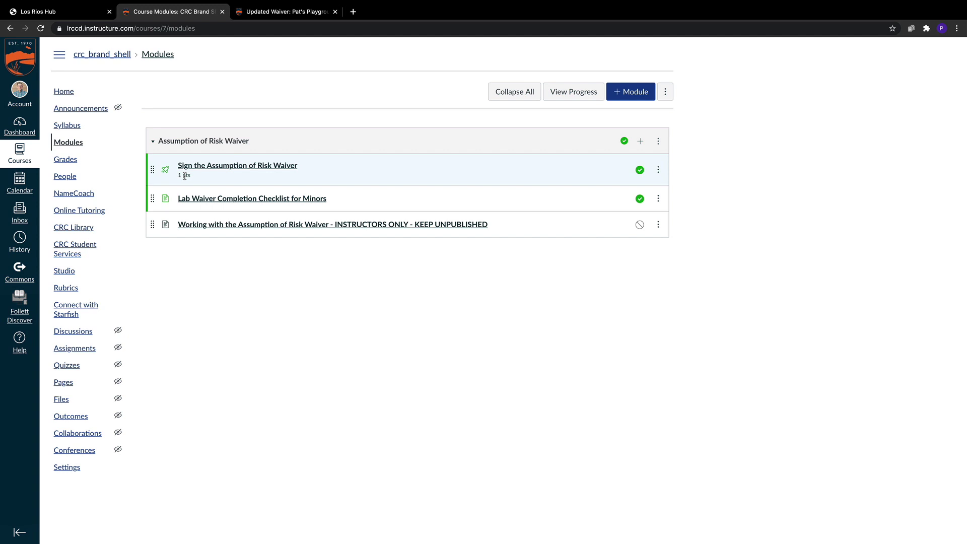
Open the 'Sign the Assumption of Risk Waiver' survey in the Assumption of Risk Waiver module
{"action": "left_click", "coordinate": [191, 169]}
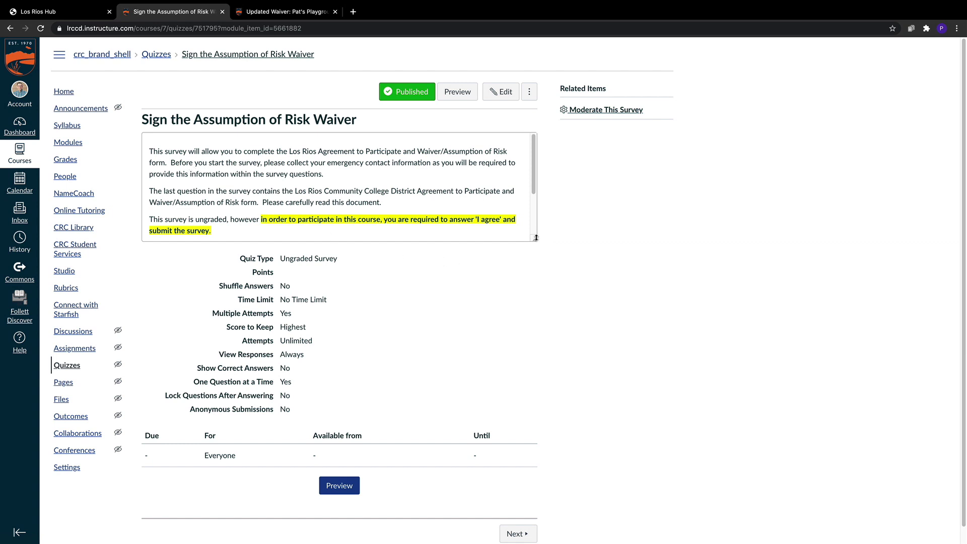
Enlarge the description box to show Resources and highlight the sentence saying the survey is ungraded
{"action": "left_click_drag", "start_coordinate": [536, 238], "coordinate": [535, 294]}
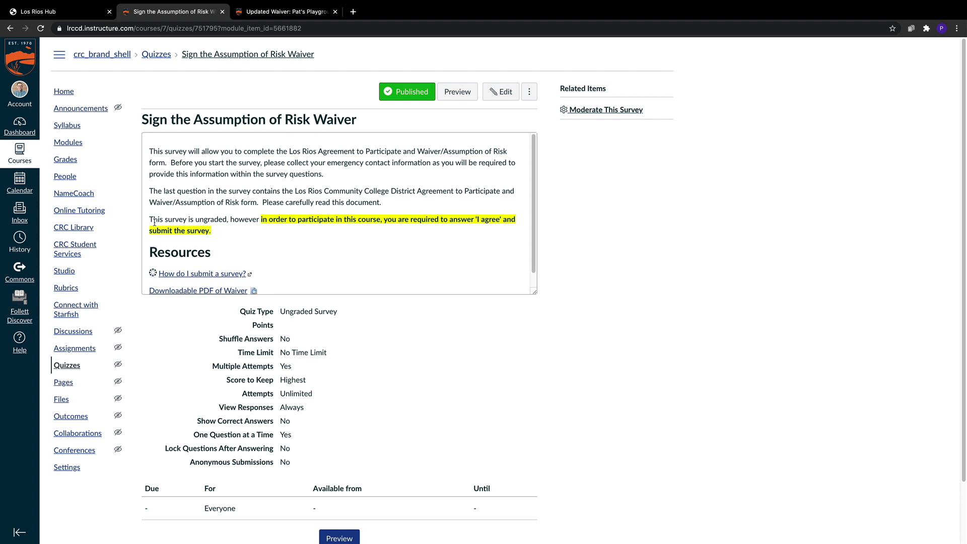
{"action": "left_click_drag", "start_coordinate": [149, 217], "coordinate": [228, 233]}
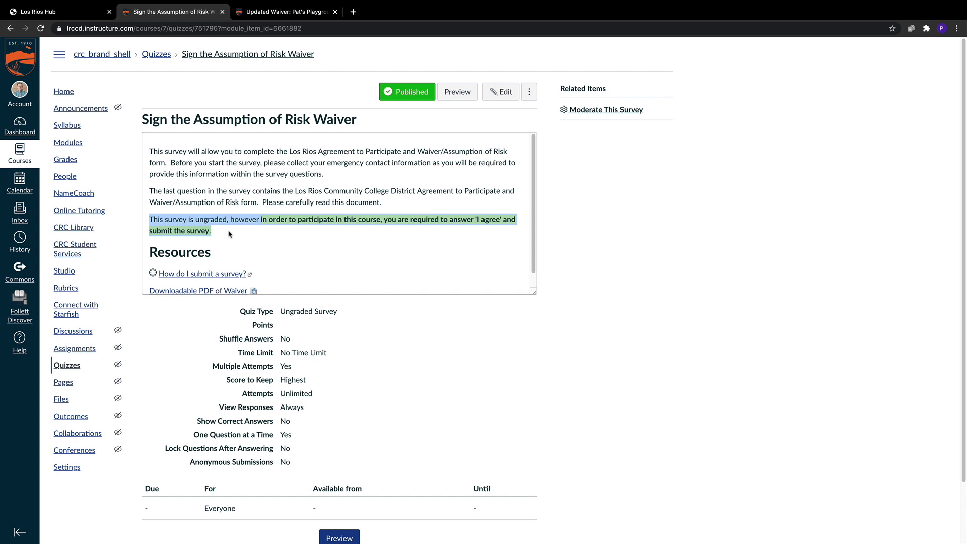
{"action": "left_click", "coordinate": [246, 235]}
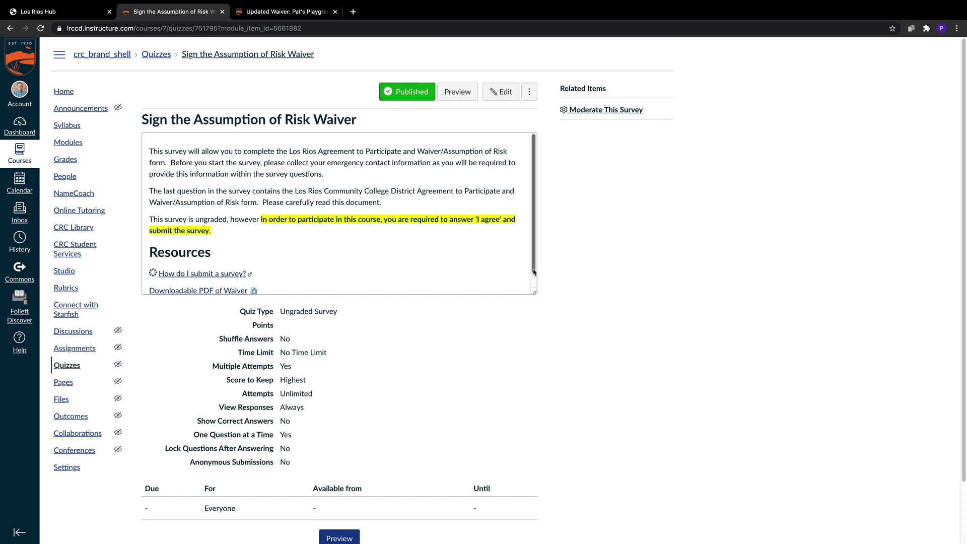
Highlight the Ungraded Survey quiz type and the one-question-at-a-time setting in the survey details
{"action": "scroll", "coordinate": [534, 273], "scroll_direction": "down", "scroll_amount": 1}
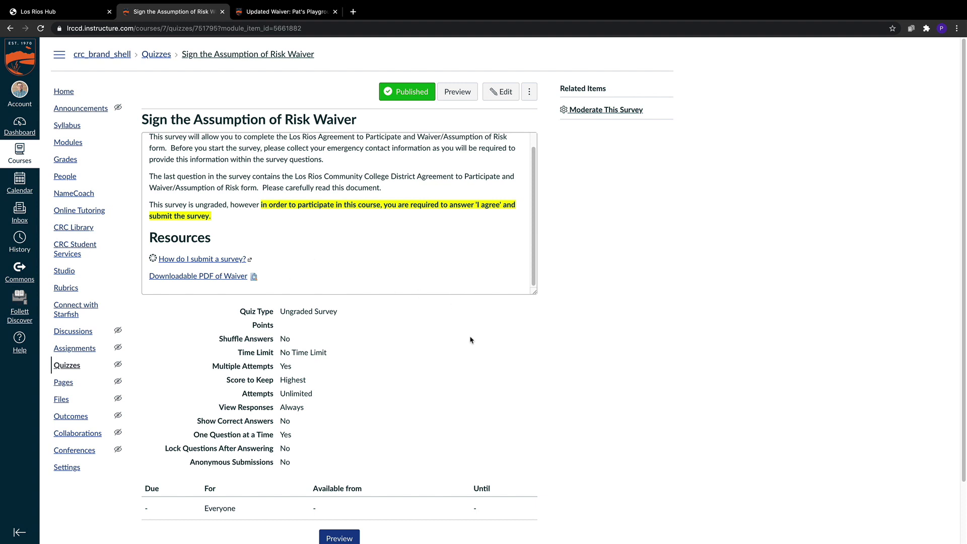
{"action": "left_click_drag", "start_coordinate": [281, 311], "coordinate": [343, 316]}
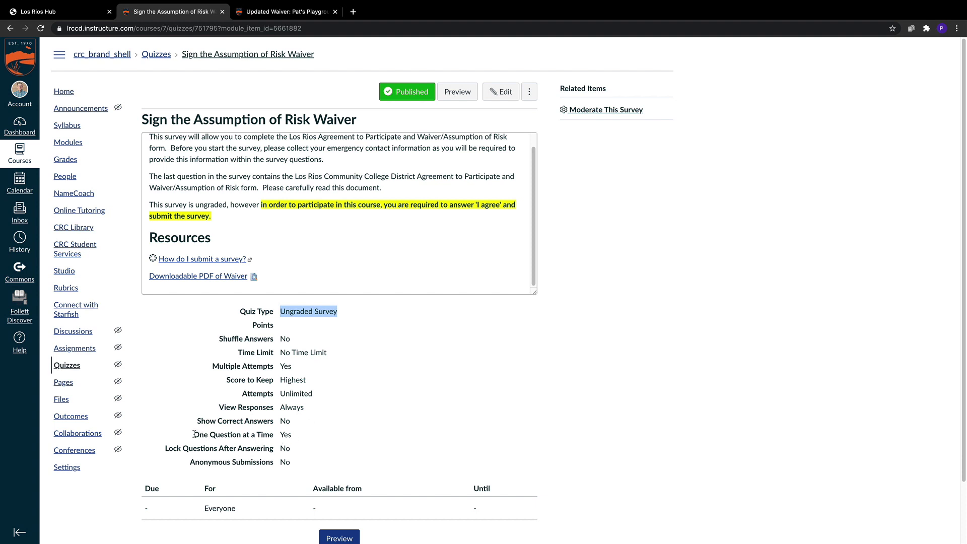
{"action": "left_click_drag", "start_coordinate": [193, 435], "coordinate": [305, 436]}
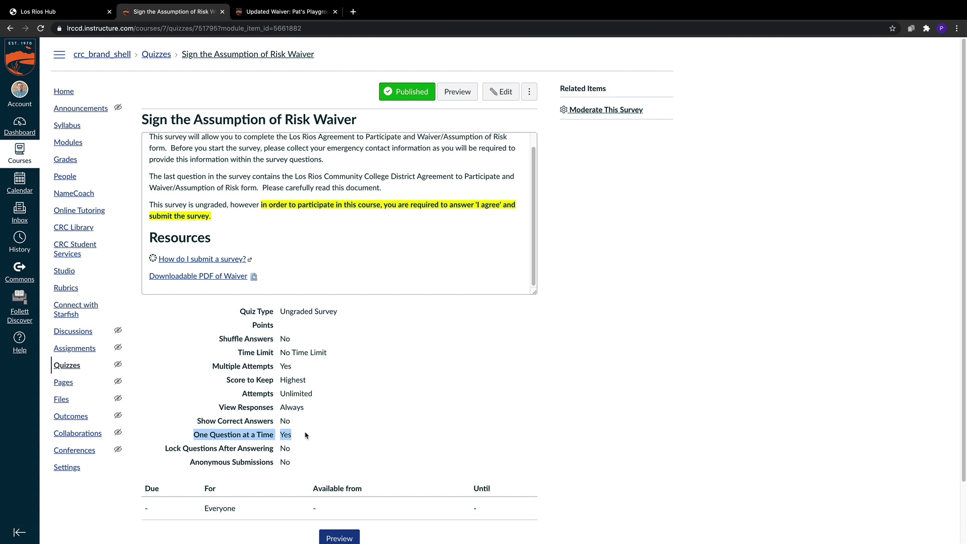
{"action": "left_click", "coordinate": [325, 427]}
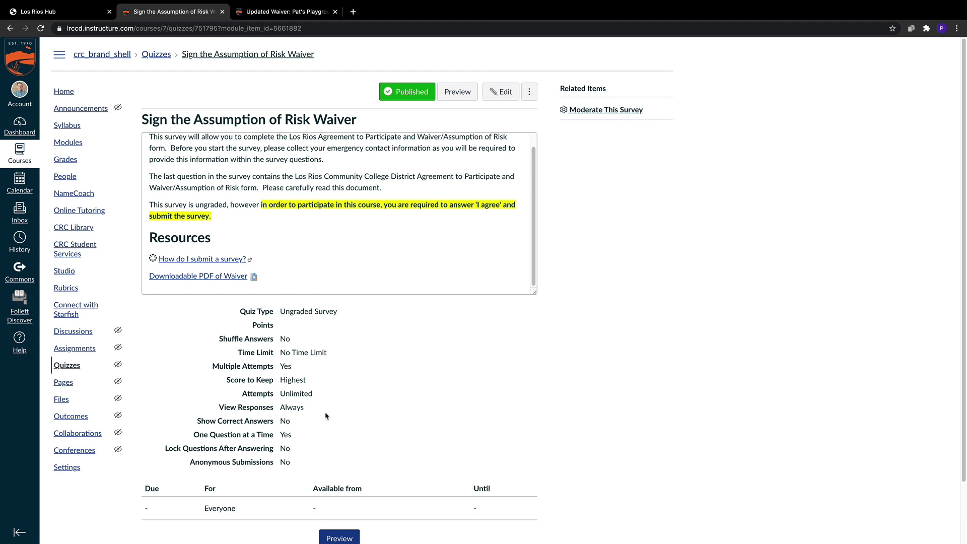
{"action": "scroll", "coordinate": [330, 434], "scroll_direction": "down", "scroll_amount": 1}
Preview the survey and advance past First Name and Last Name to the emergency contact phone question
{"action": "left_click", "coordinate": [340, 515]}
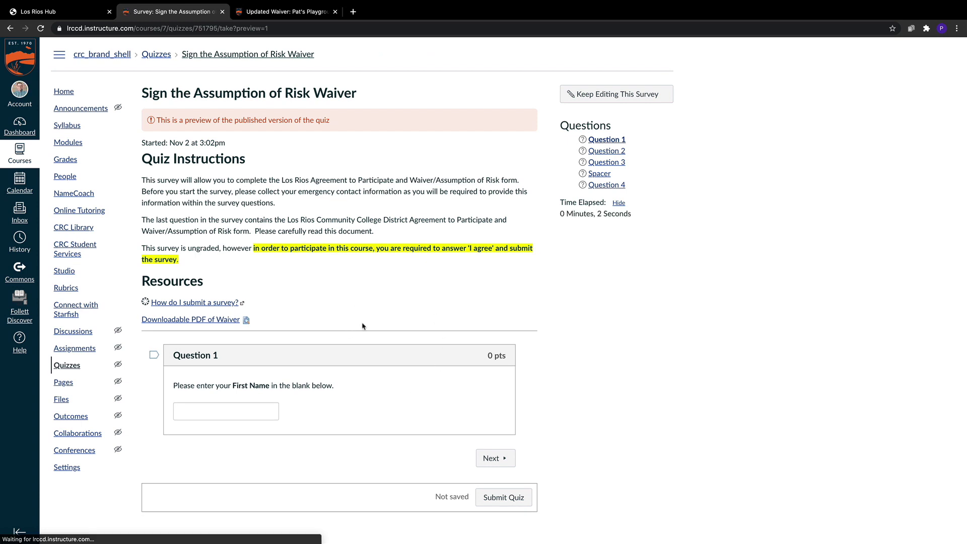
{"action": "left_click", "coordinate": [219, 415]}
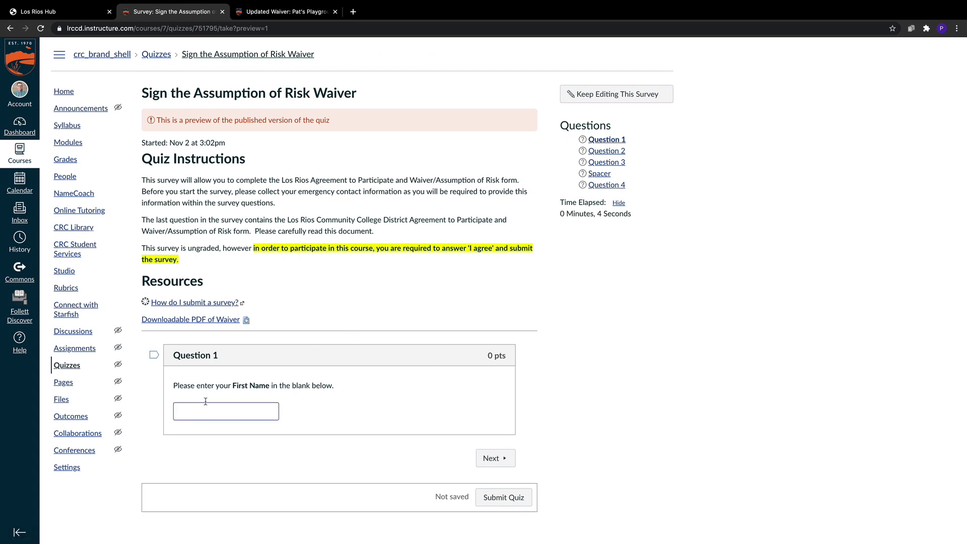
{"action": "left_click", "coordinate": [491, 459]}
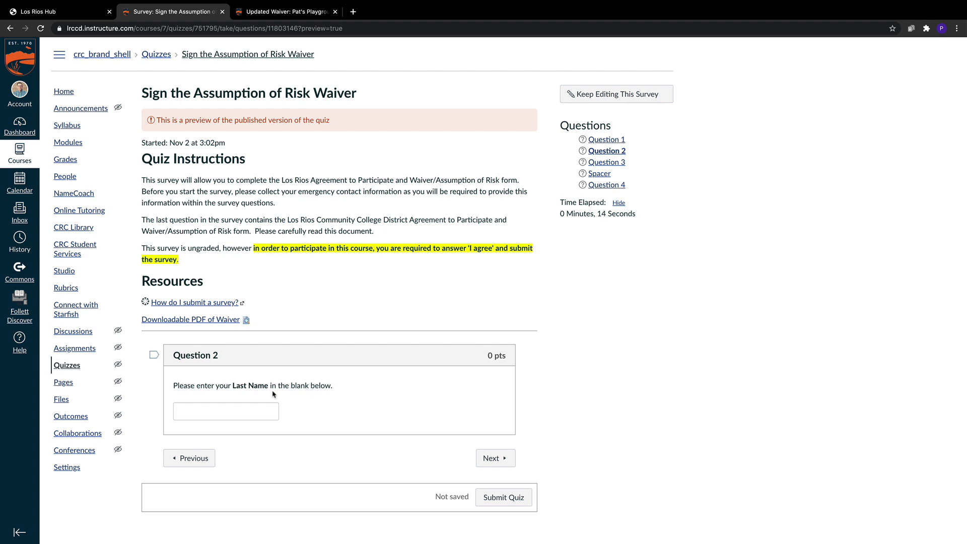
{"action": "left_click", "coordinate": [487, 462]}
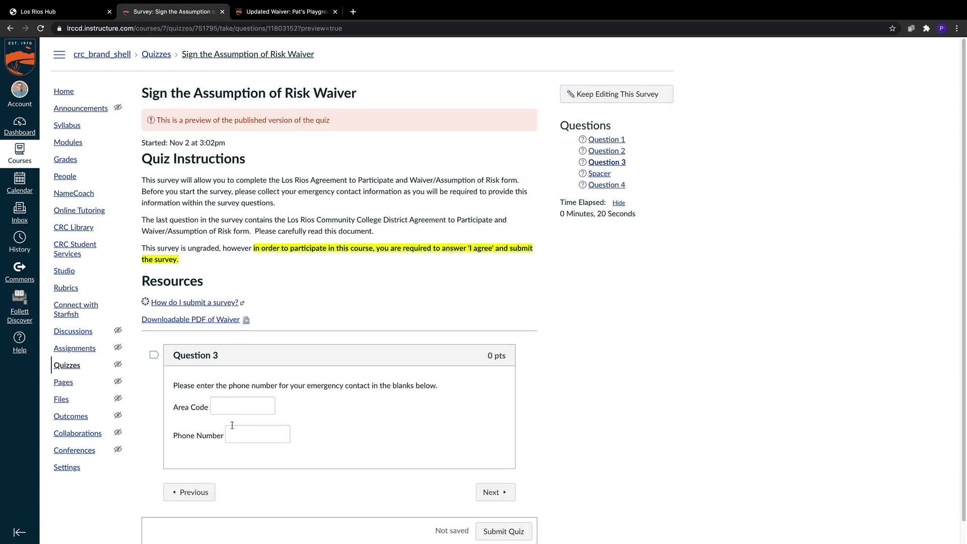
{"action": "left_click", "coordinate": [217, 404]}
{"action": "left_click", "coordinate": [373, 388]}
{"action": "left_click_drag", "start_coordinate": [371, 386], "coordinate": [306, 387]}
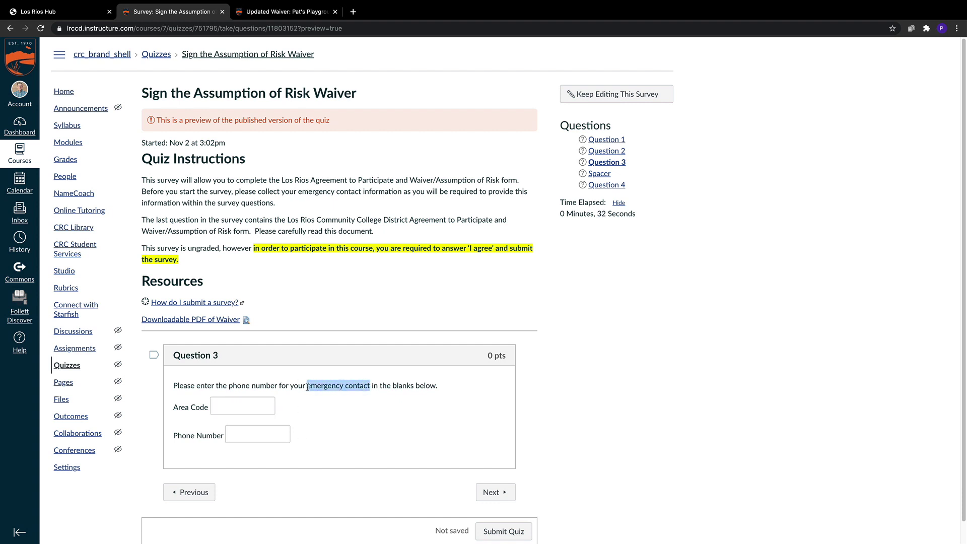
Move past the under-18 instructions to Question 4 and answer the waiver agreement with 'I agree.'
{"action": "left_click", "coordinate": [490, 493]}
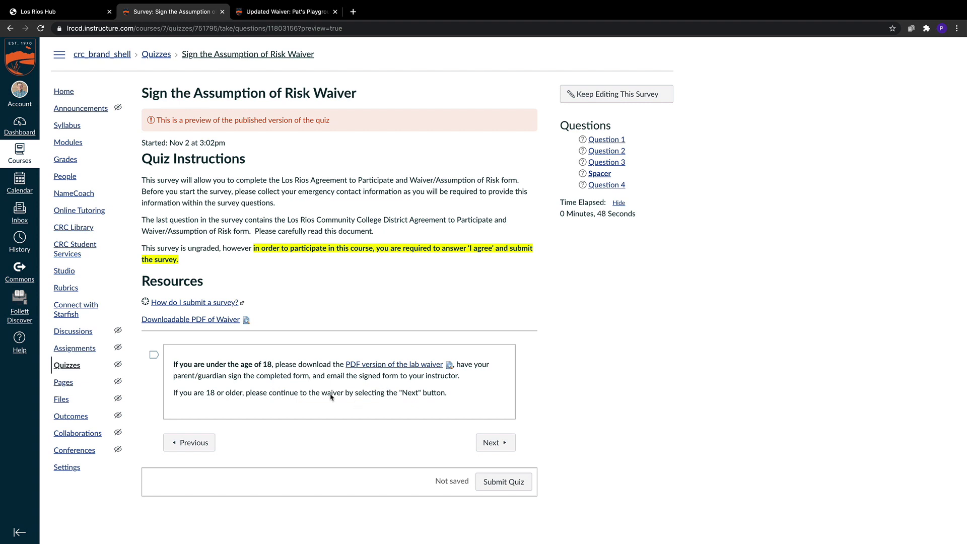
{"action": "left_click", "coordinate": [483, 448]}
{"action": "scroll", "coordinate": [558, 433], "scroll_direction": "down", "scroll_amount": 5}
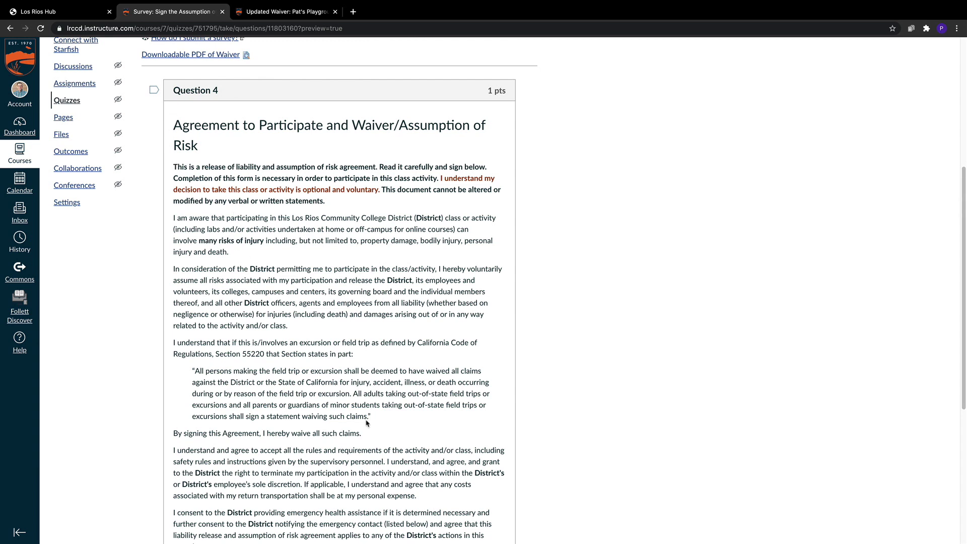
{"action": "scroll", "coordinate": [429, 442], "scroll_direction": "down", "scroll_amount": 3}
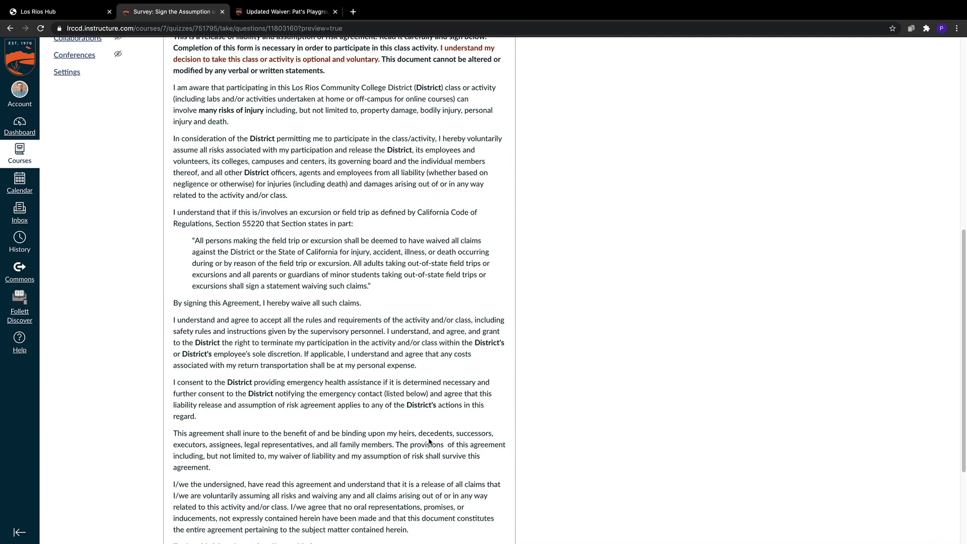
{"action": "scroll", "coordinate": [429, 441], "scroll_direction": "down", "scroll_amount": 3}
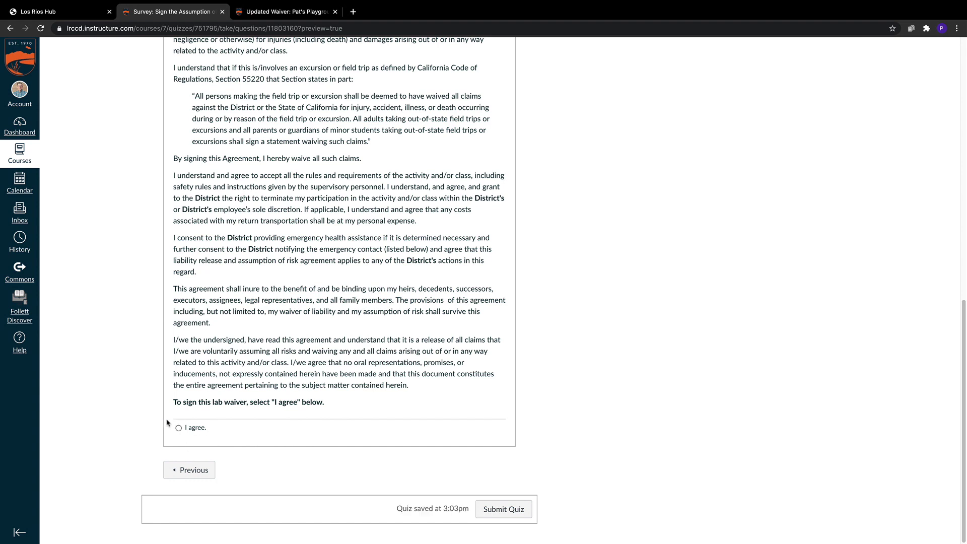
{"action": "left_click", "coordinate": [178, 428]}
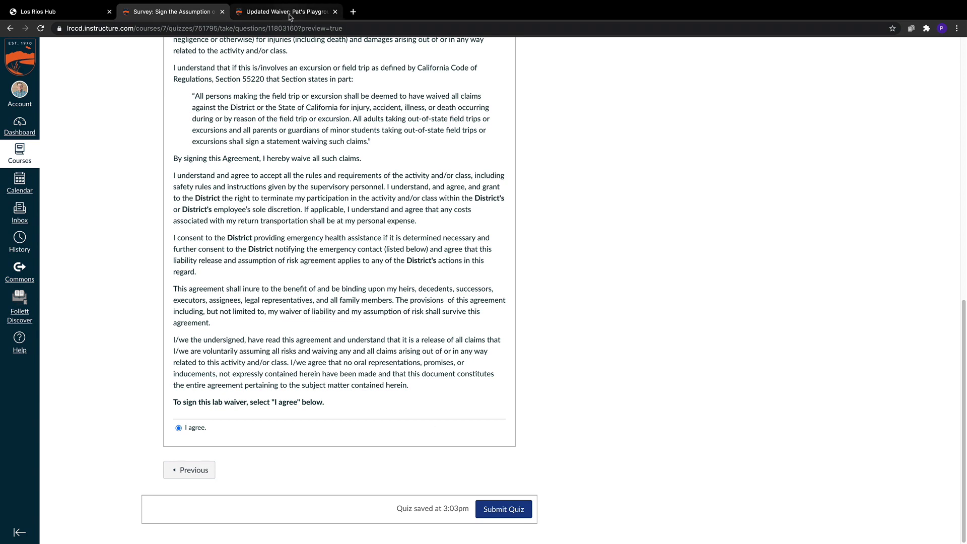
Open Survey Statistics for the Updated Waiver survey from its browser tab
{"action": "left_click", "coordinate": [288, 12]}
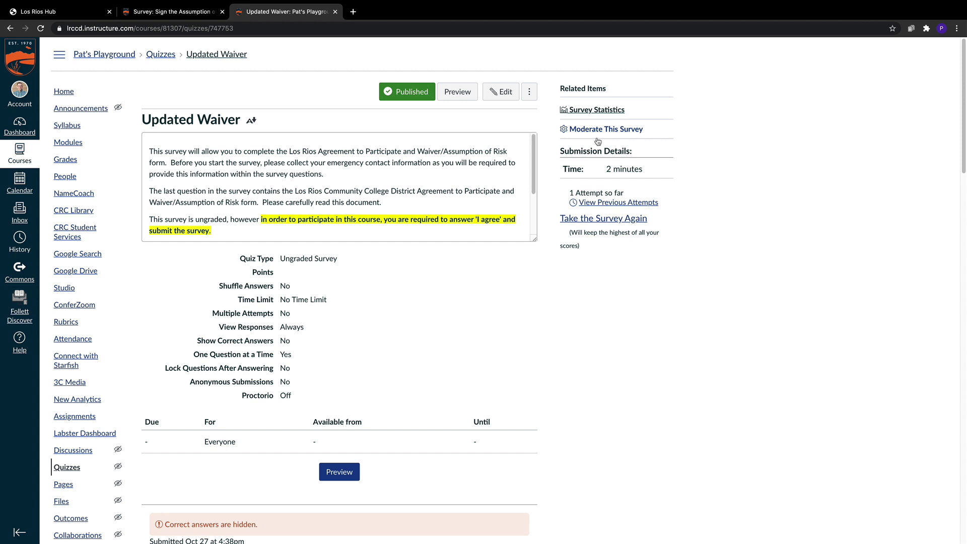
{"action": "left_click", "coordinate": [564, 111]}
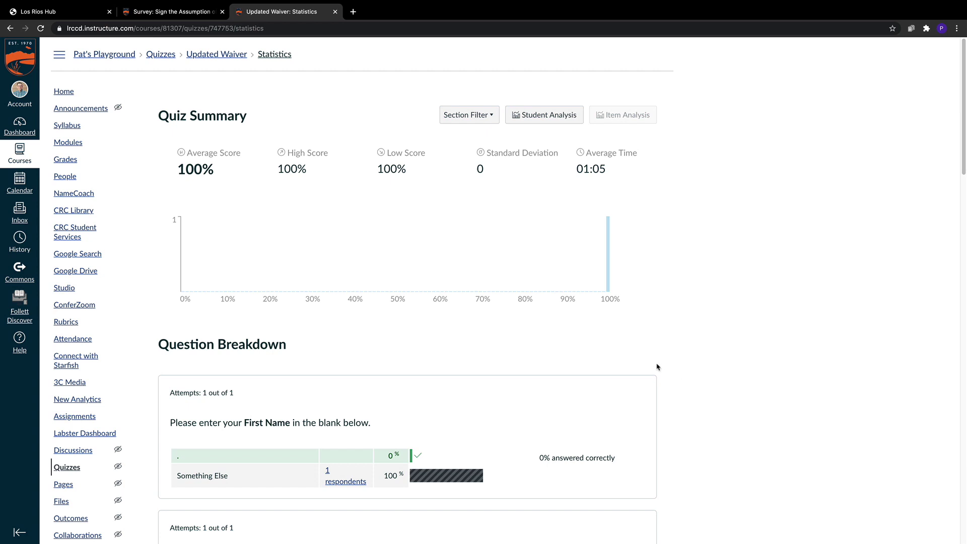
{"action": "scroll", "coordinate": [609, 357], "scroll_direction": "down", "scroll_amount": 2}
{"action": "scroll", "coordinate": [609, 355], "scroll_direction": "down", "scroll_amount": 8}
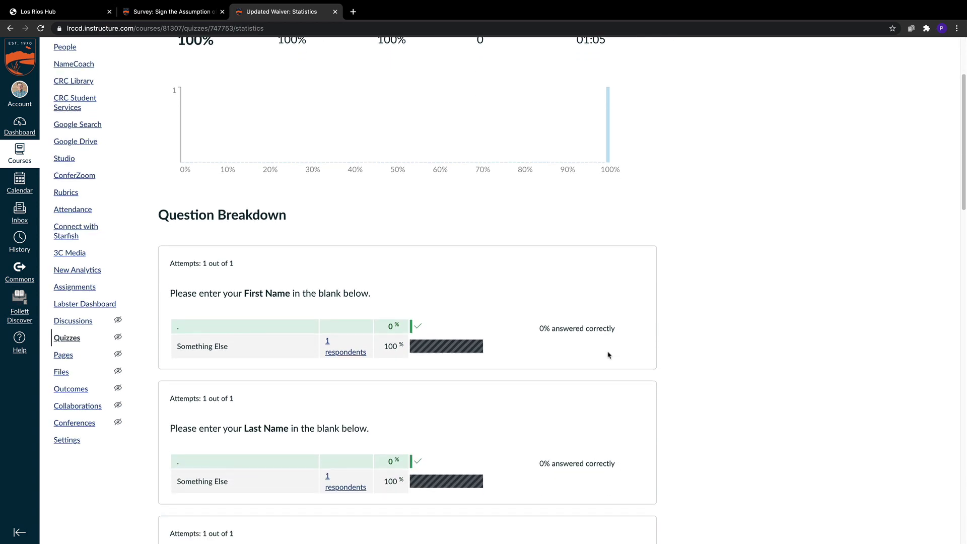
{"action": "scroll", "coordinate": [662, 350], "scroll_direction": "down", "scroll_amount": 2}
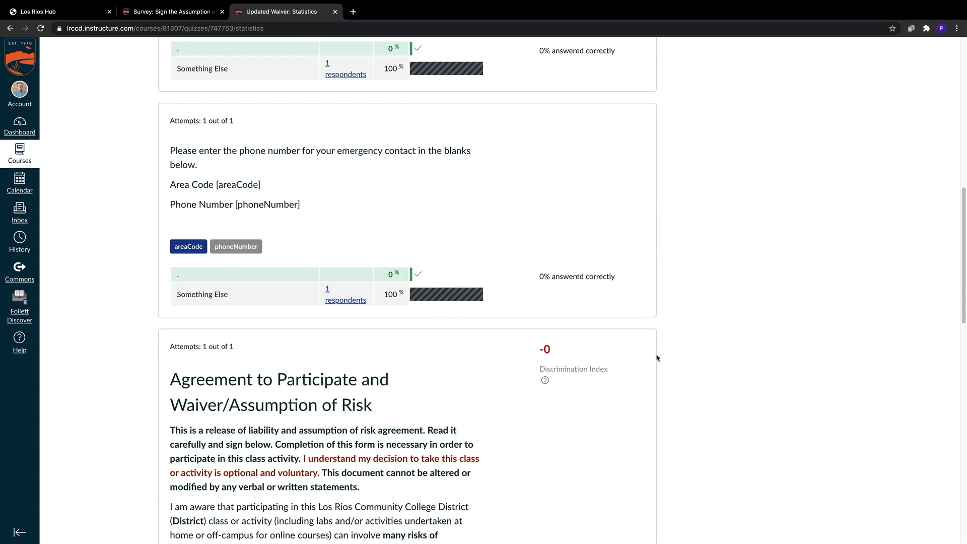
{"action": "scroll", "coordinate": [657, 358], "scroll_direction": "up", "scroll_amount": 15}
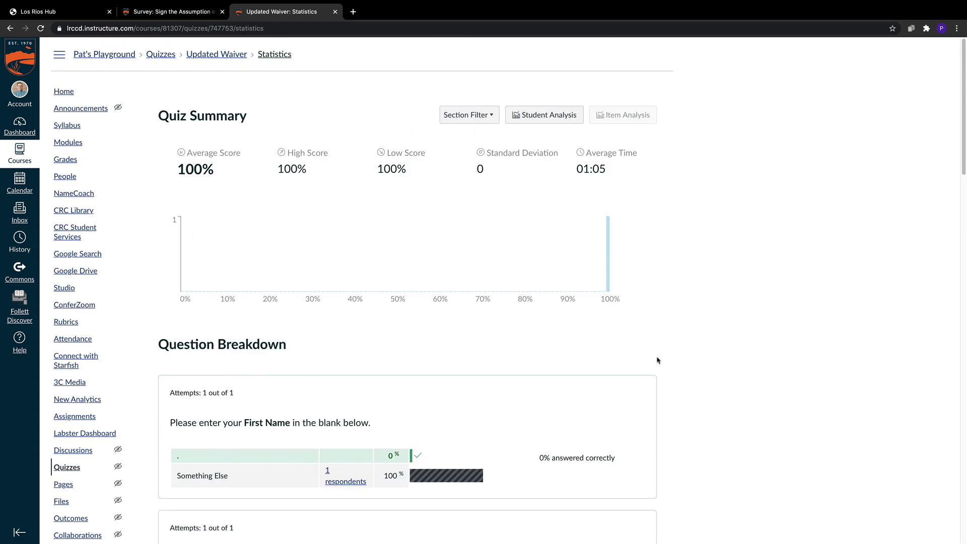
{"action": "scroll", "coordinate": [658, 360], "scroll_direction": "down", "scroll_amount": 12}
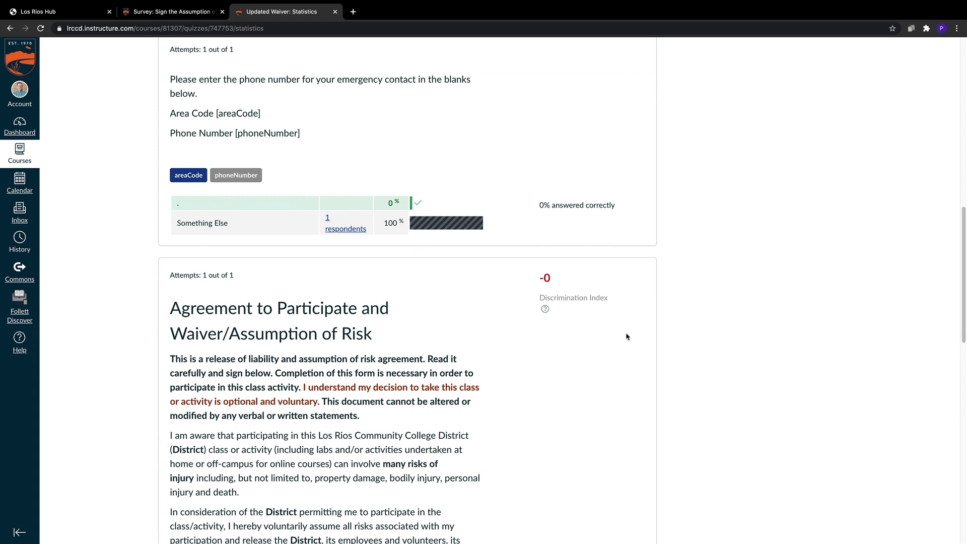
{"action": "scroll", "coordinate": [627, 337], "scroll_direction": "up", "scroll_amount": 6}
{"action": "scroll", "coordinate": [627, 324], "scroll_direction": "up", "scroll_amount": 1}
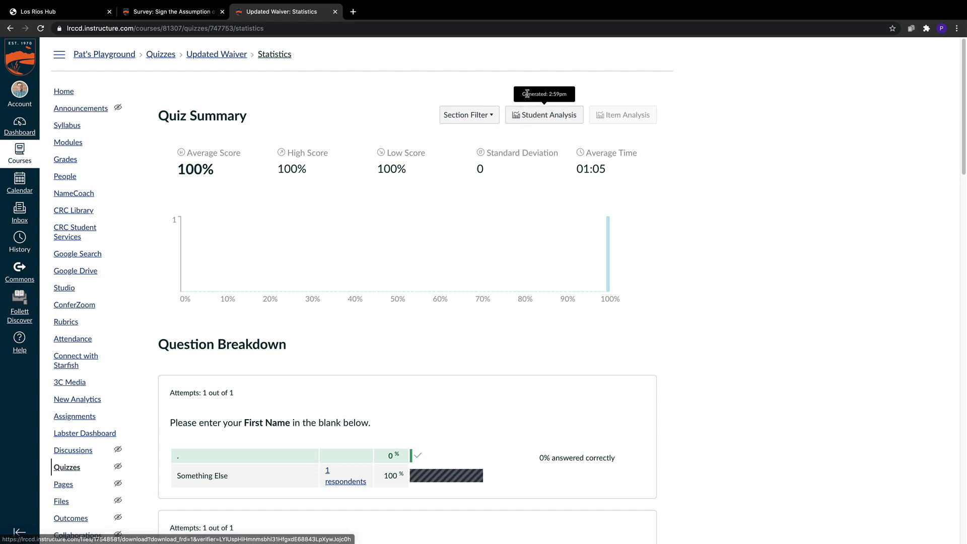
Download the Updated Waiver's Student Analysis report as a CSV from the Quiz Summary
{"action": "left_click", "coordinate": [537, 115]}
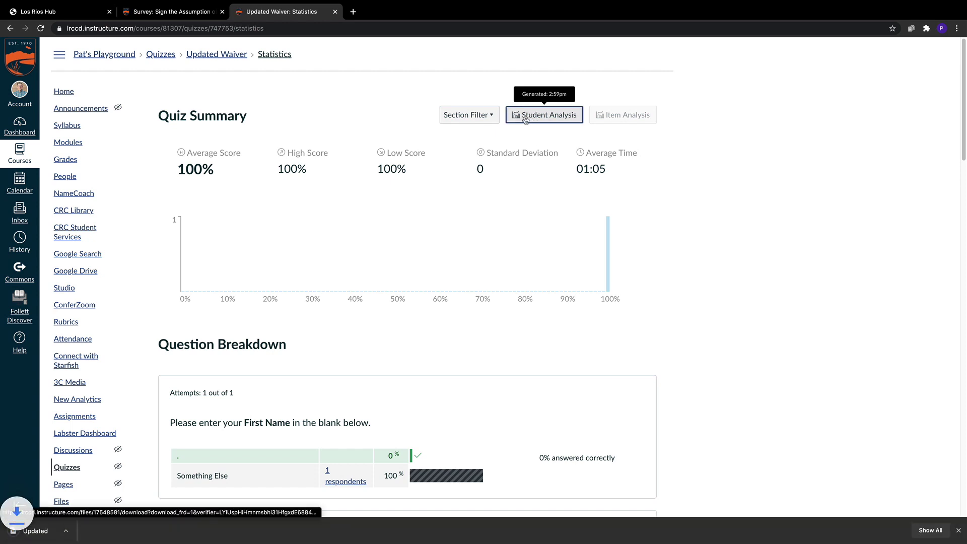